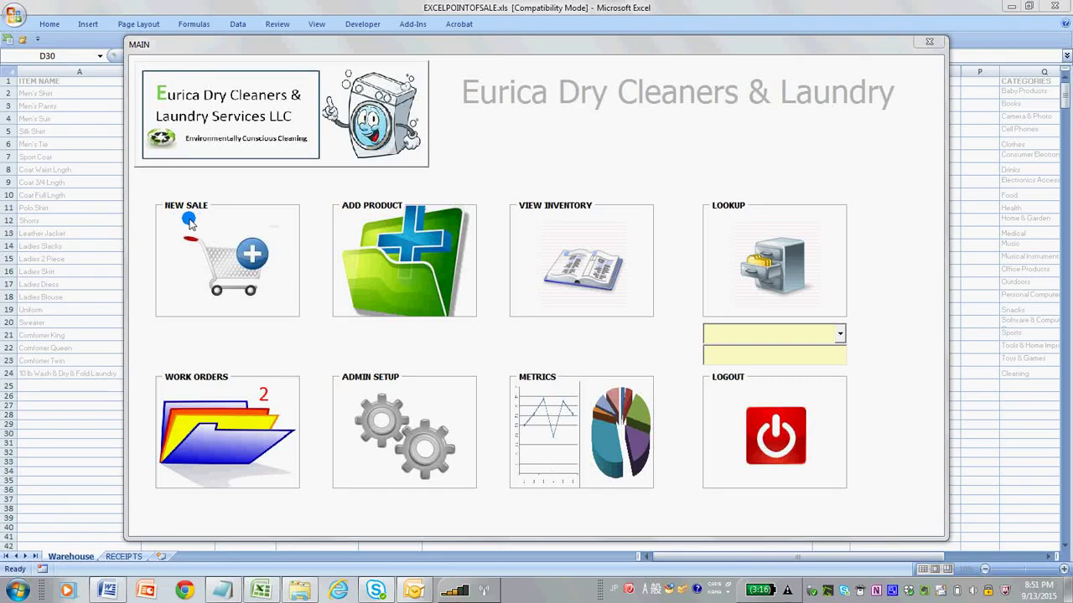
Step: Start a new sale with Men's Shirt, Coat Full Lngth and Comforter Queen, totalling 50.23
click(230, 275)
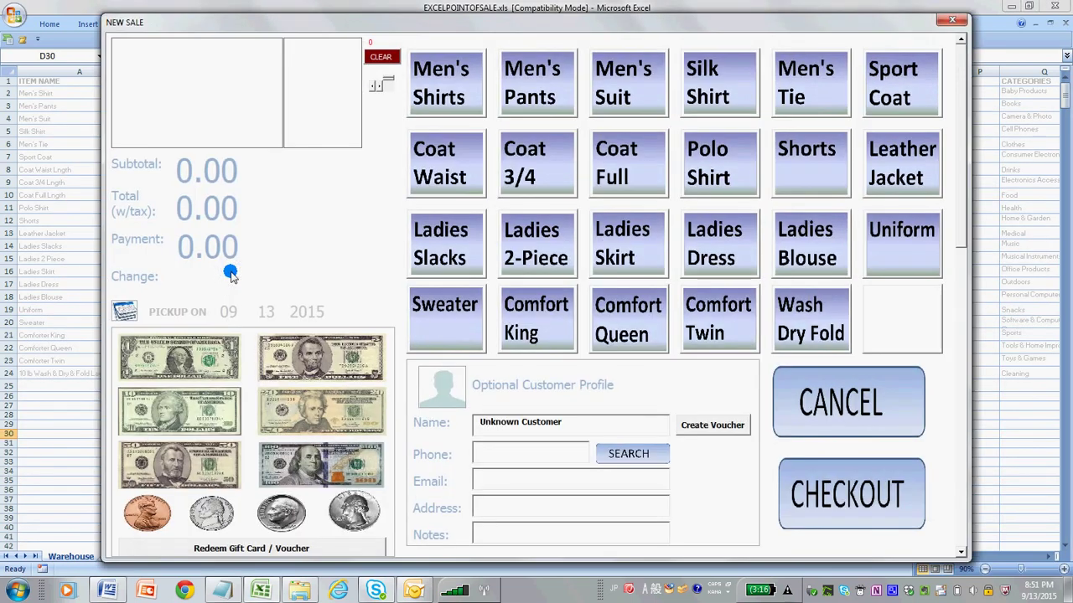
click(446, 84)
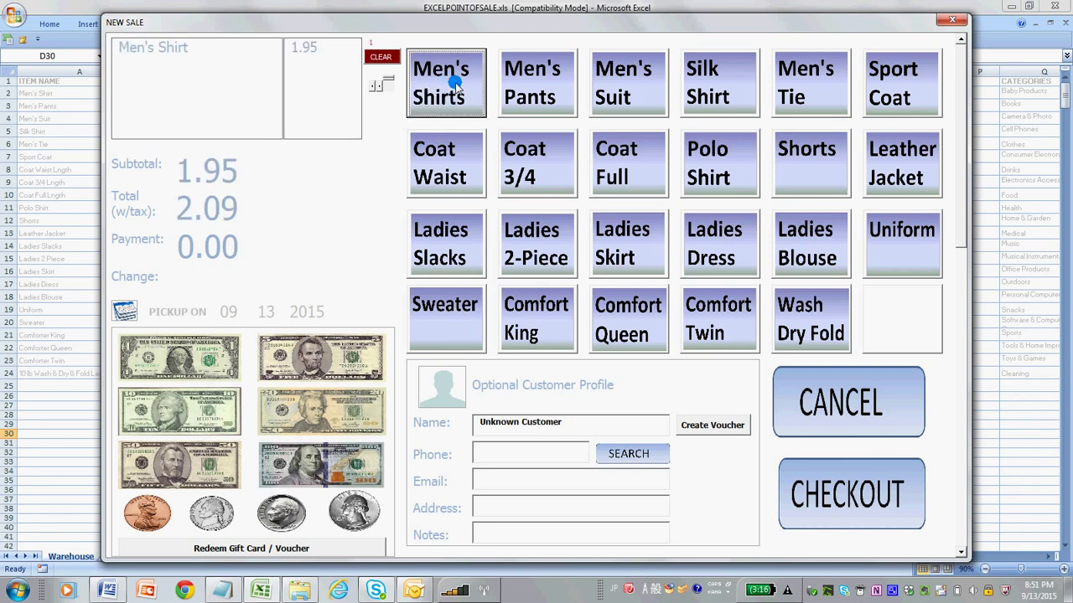
click(612, 172)
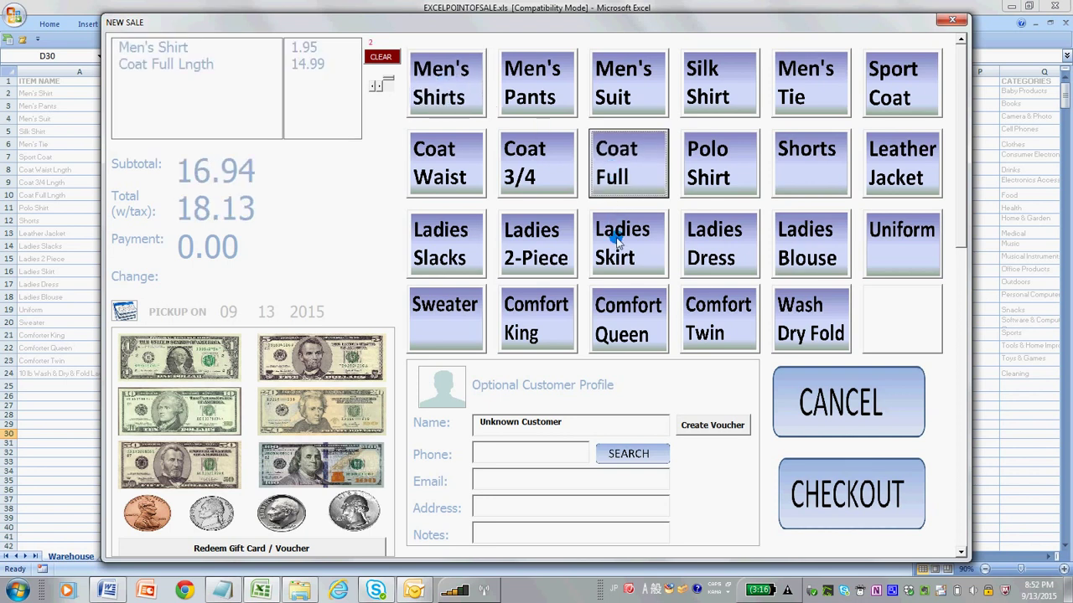
click(618, 317)
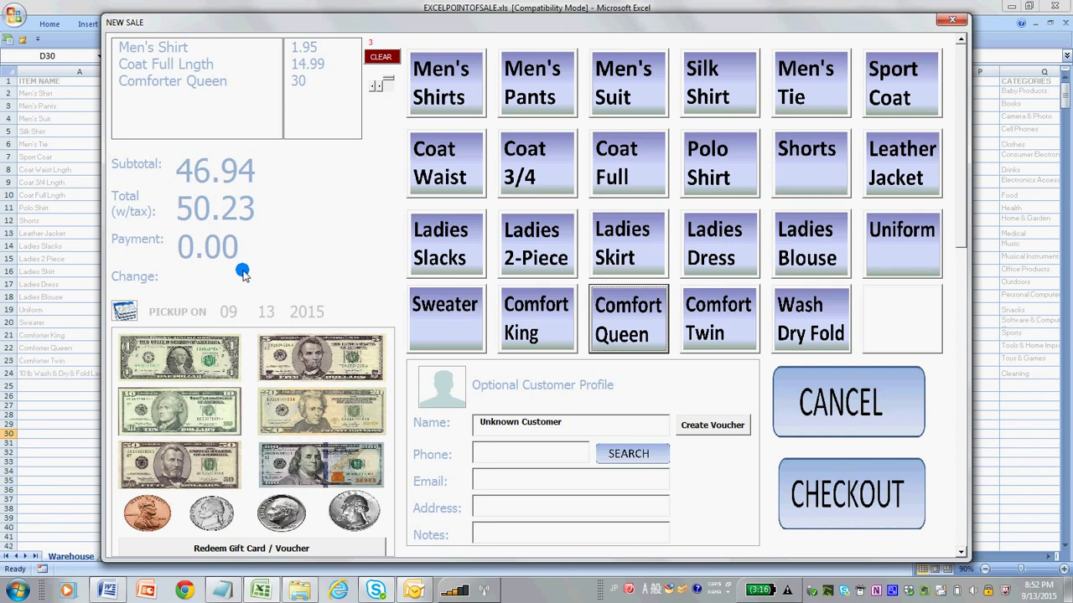
Step: Enter a 50.23 payment and fill in the customer profile by phone number lookup
drag(238, 248, 169, 248)
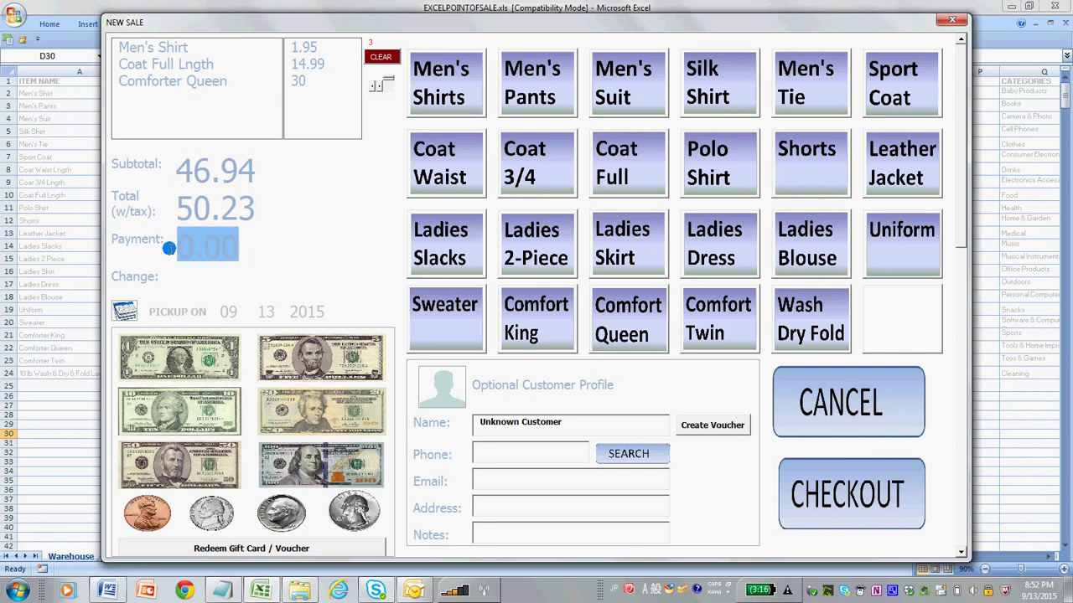
text(50.)
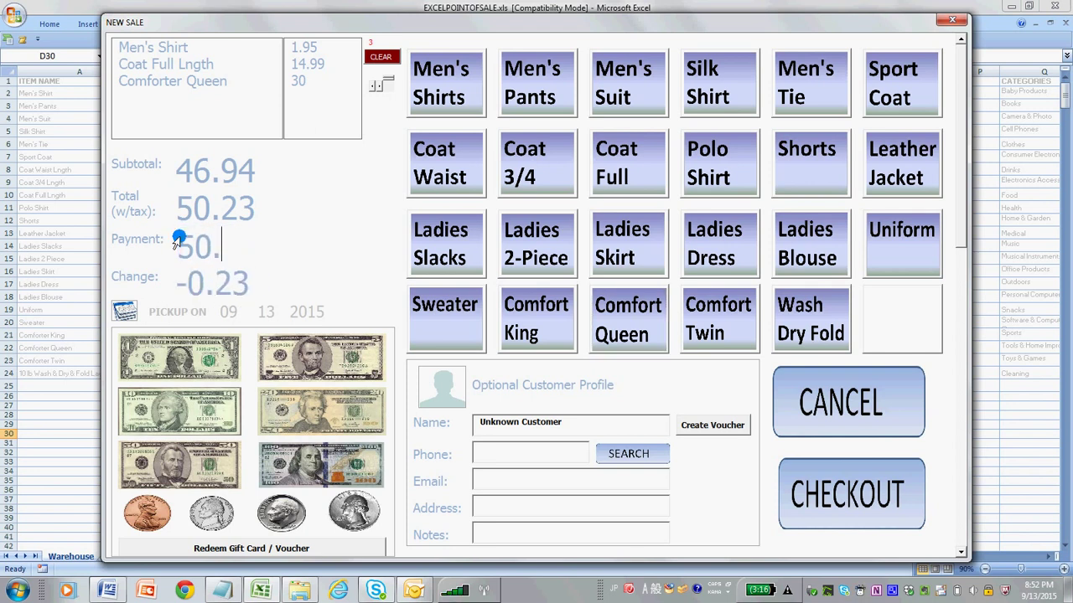
text(23)
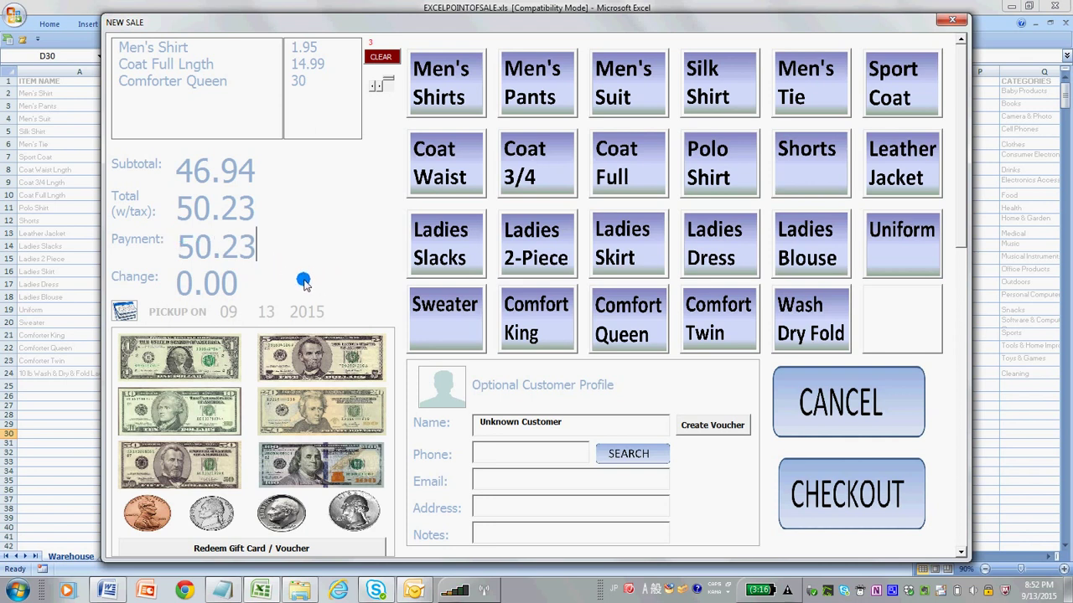
click(517, 458)
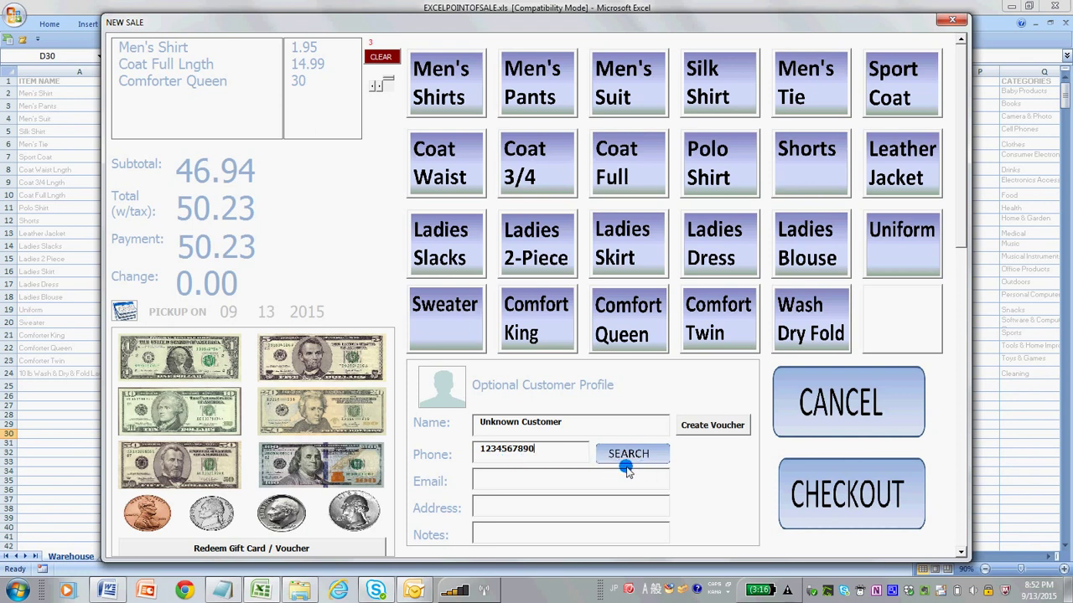
click(629, 463)
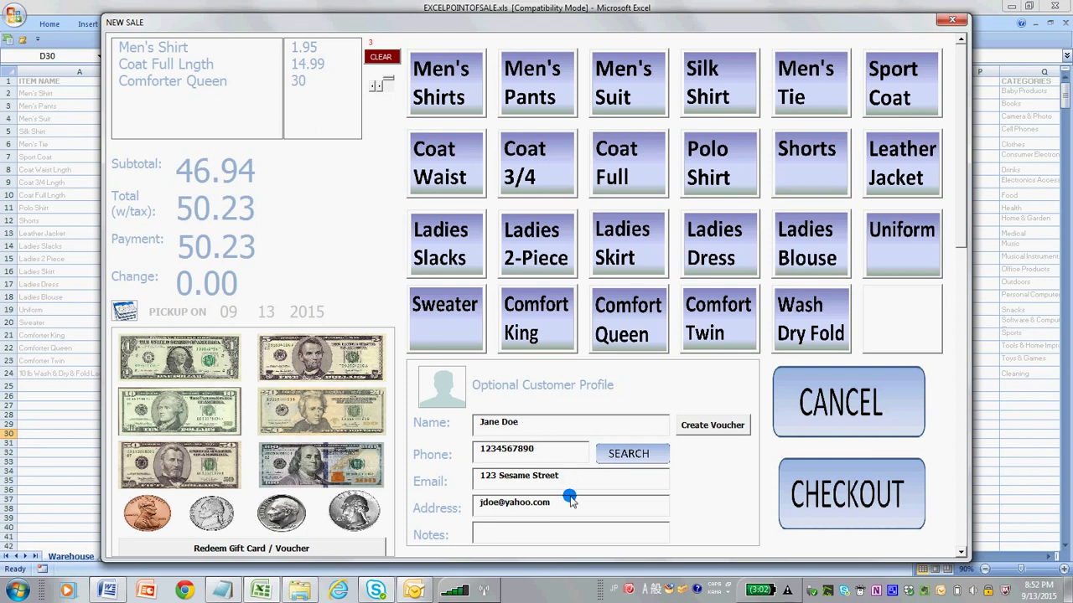
Step: Check out order 1006 as a $50.23 credit card payment and confirm it
click(838, 516)
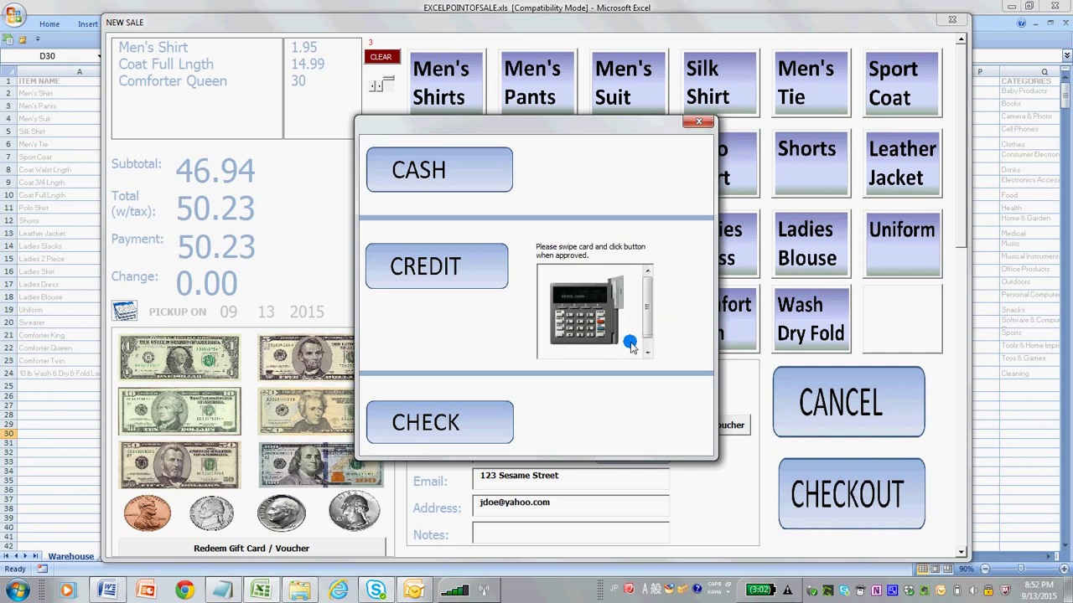
click(439, 283)
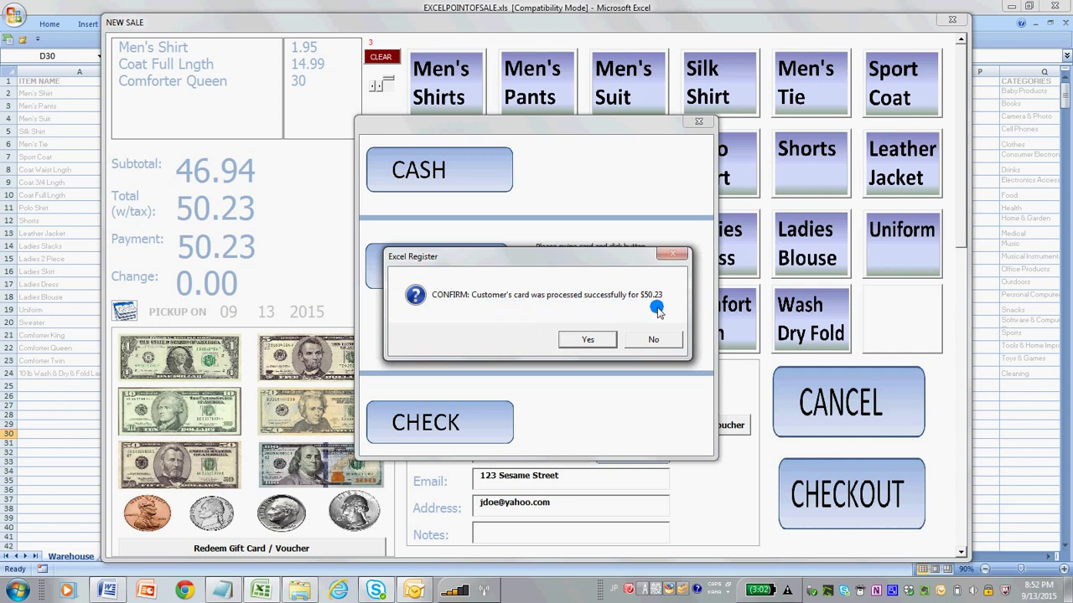
click(589, 341)
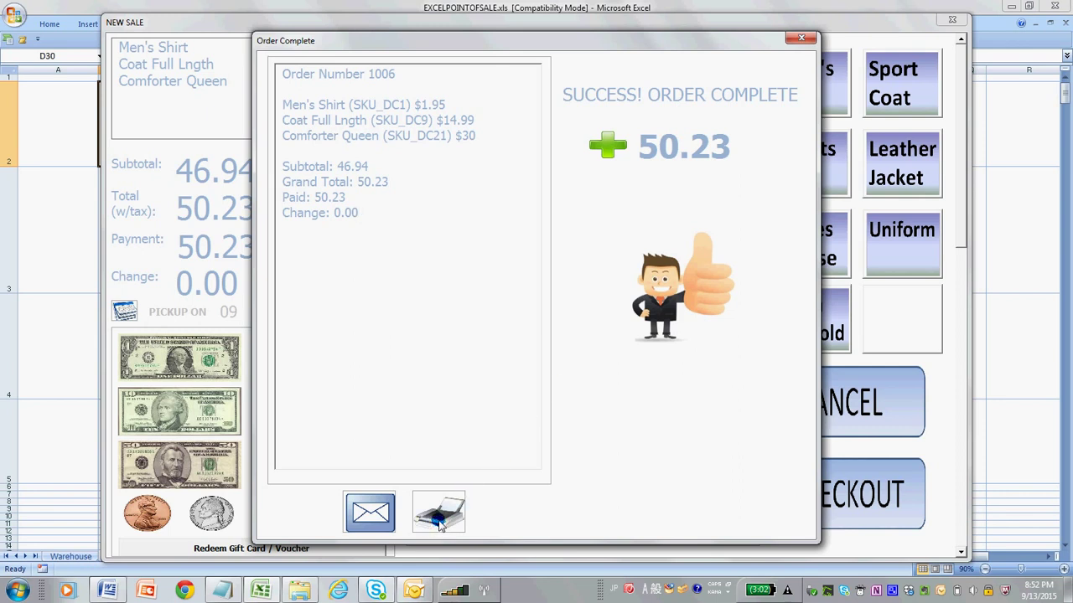
Step: Print the order 1006 receipt to Word at 60% zoom, then close the sale forms
click(408, 486)
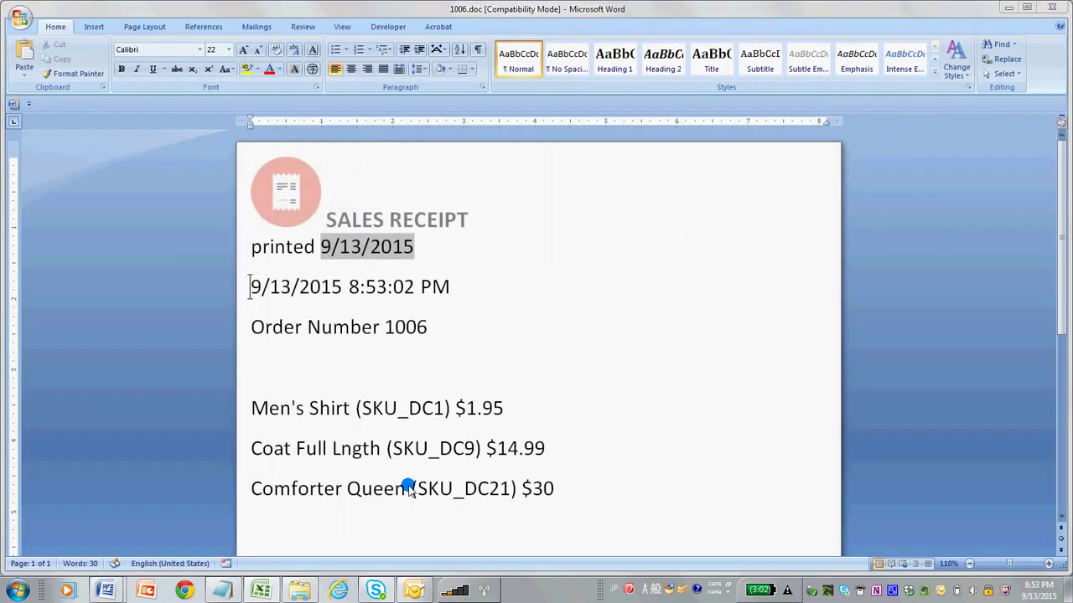
click(993, 563)
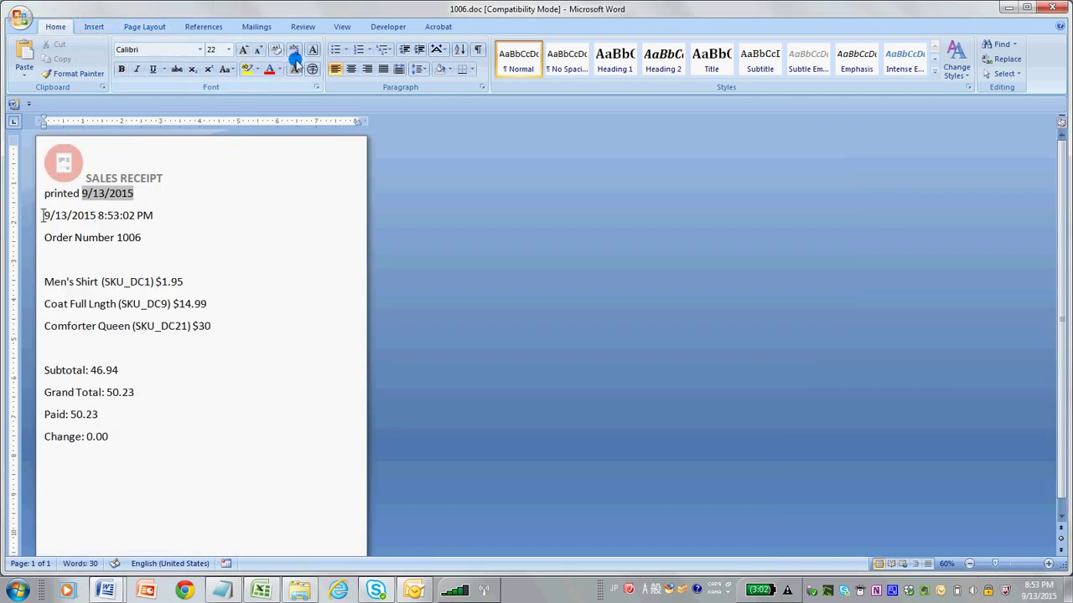
click(477, 51)
click(477, 52)
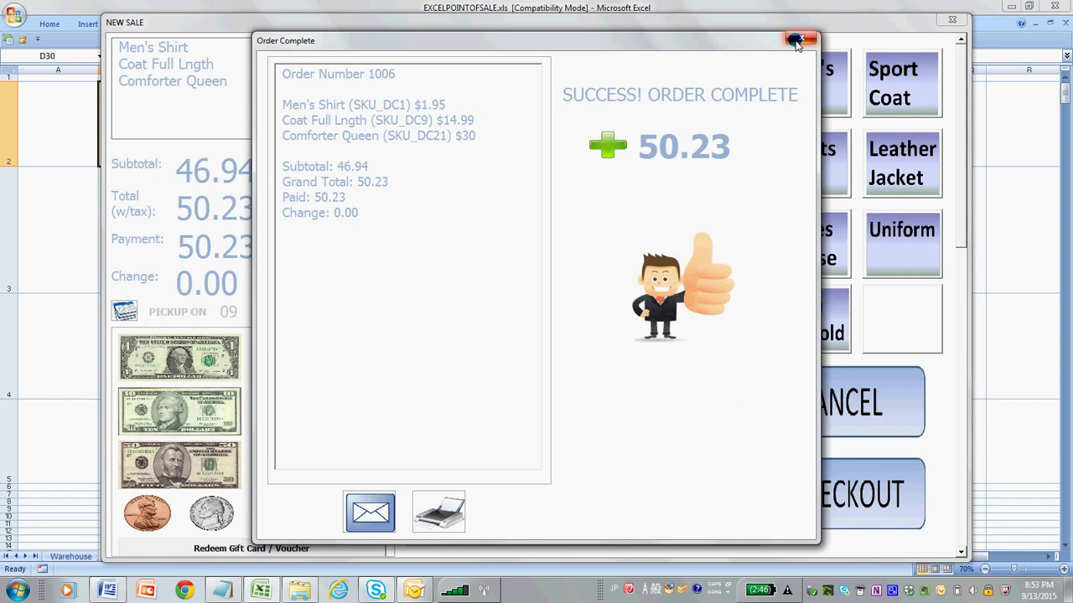
click(796, 41)
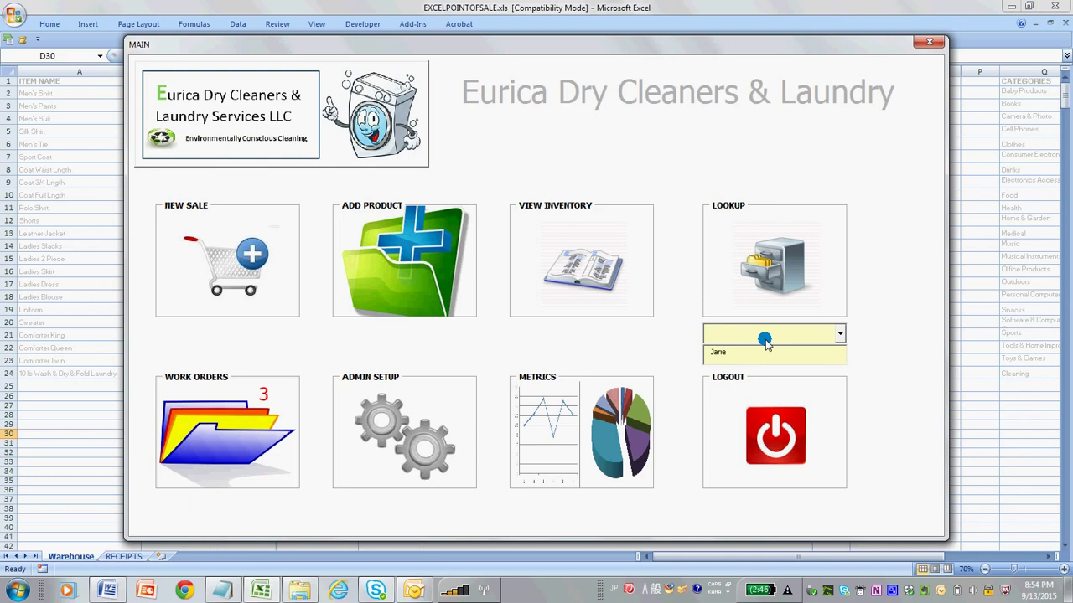
click(786, 285)
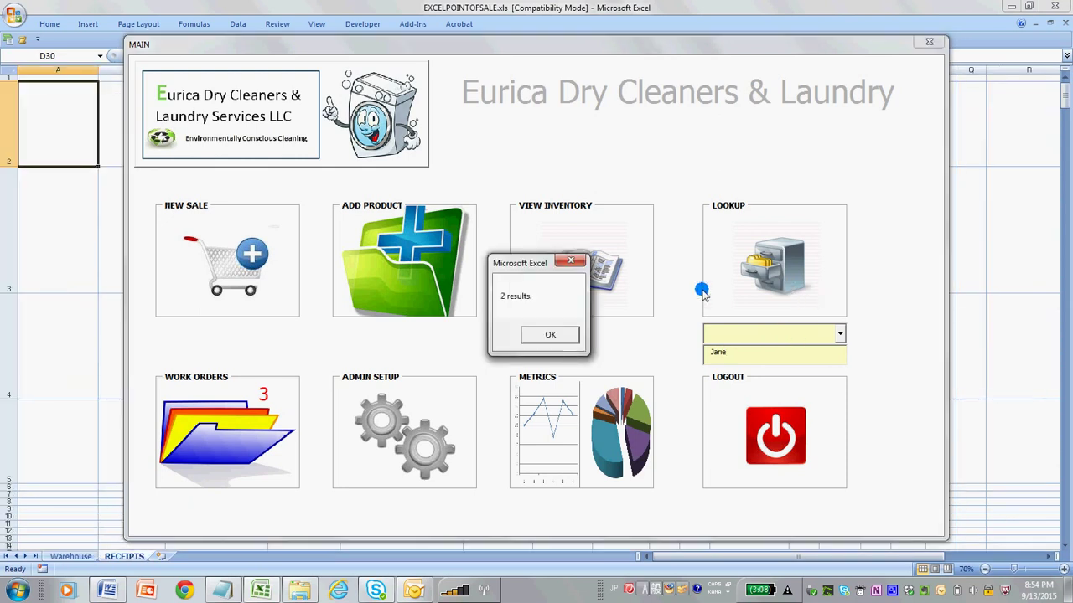
click(559, 335)
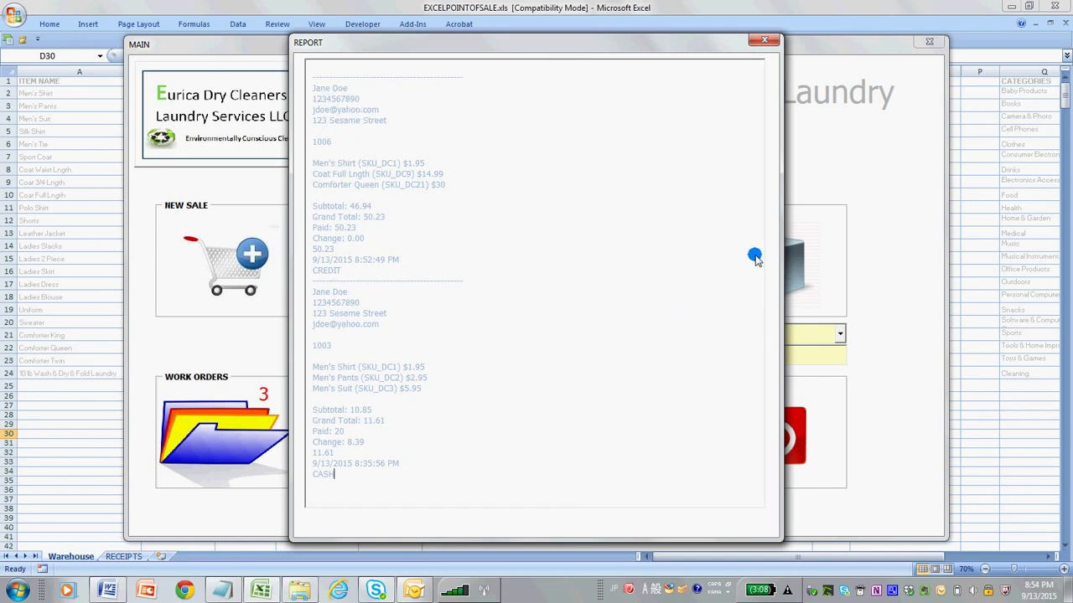
click(645, 275)
click(758, 42)
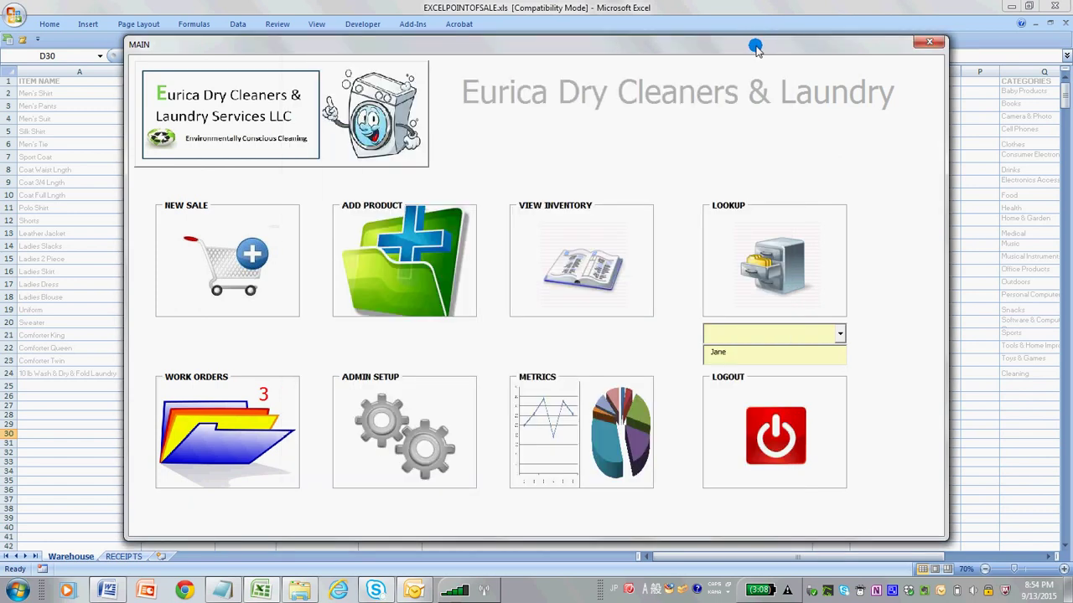
Step: Look up READY FOR PROCESSING receipts (3 results), review the report listing order 1006, and close it
click(840, 334)
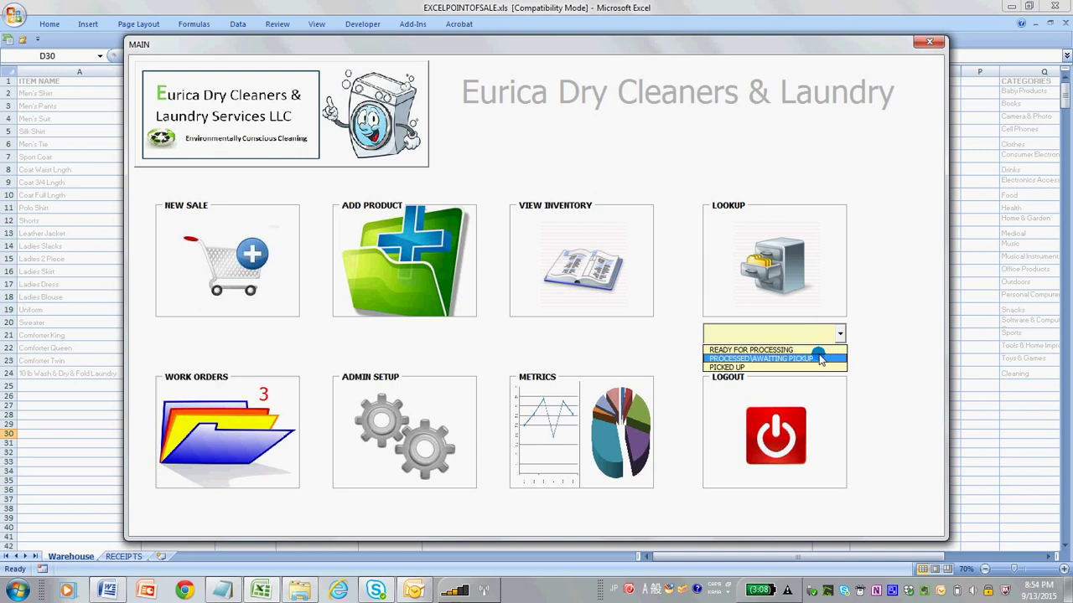
click(806, 349)
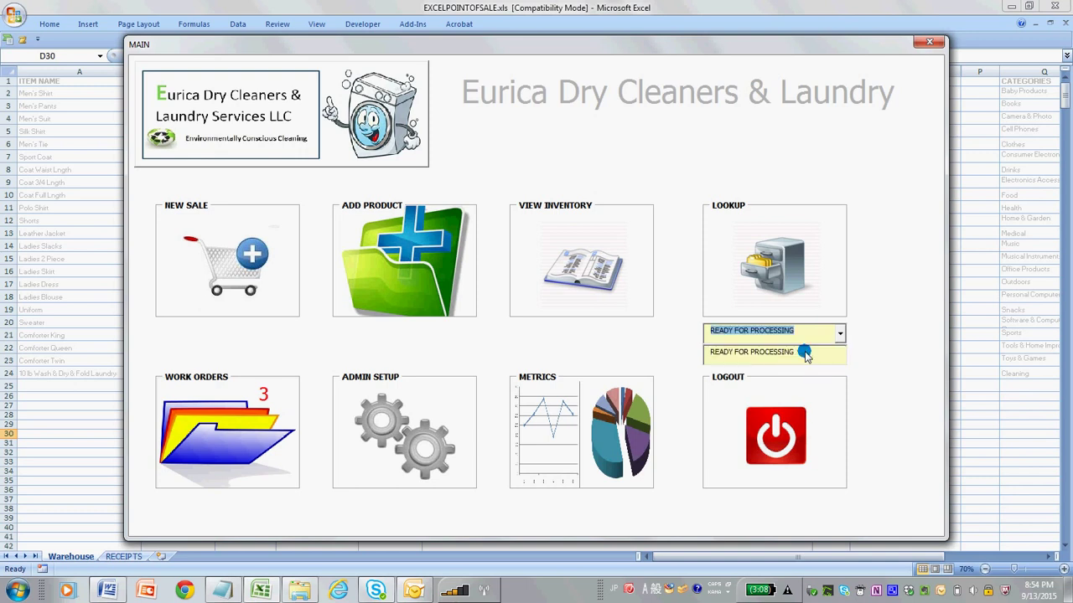
click(762, 282)
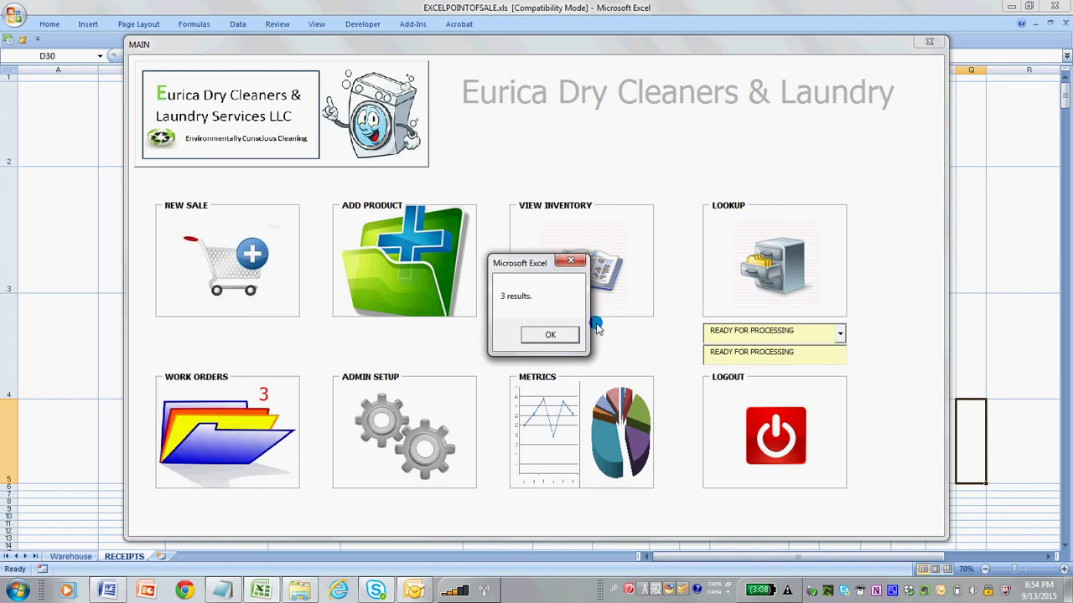
click(552, 335)
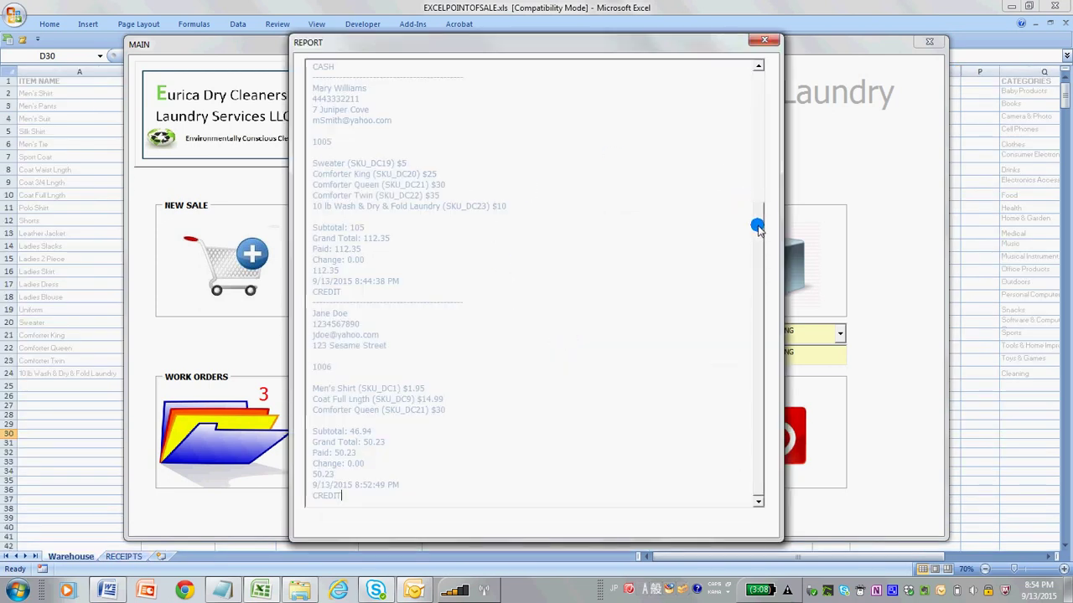
mouse_move(756, 227)
mouse_down()
mouse_move(756, 77)
mouse_move(749, 252)
mouse_up()
click(764, 40)
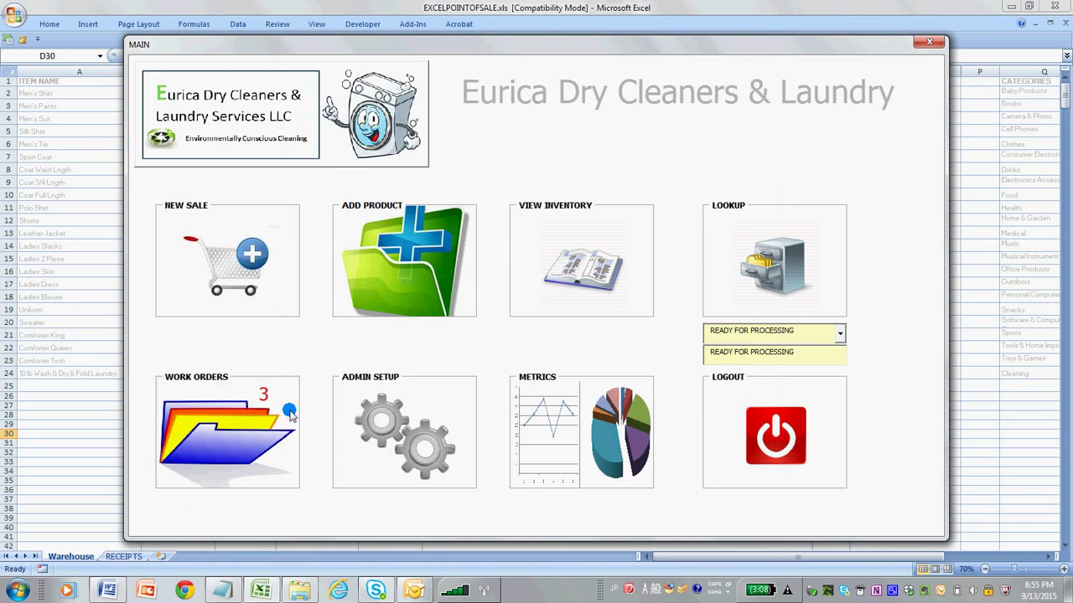
Step: In Work Orders, mark order 1006 as processed with the yellow status light
click(204, 427)
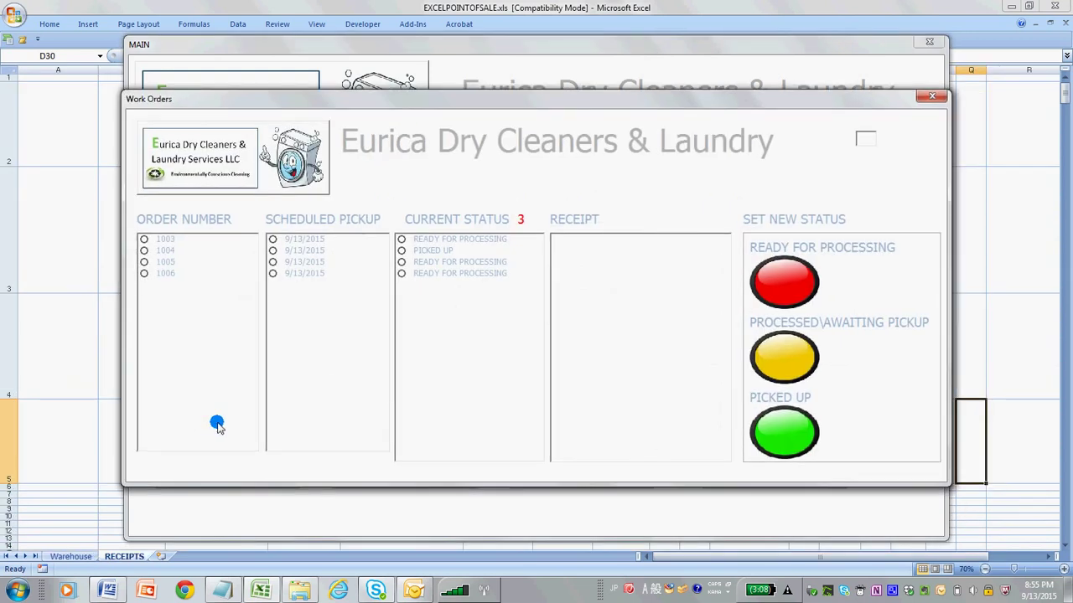
click(160, 274)
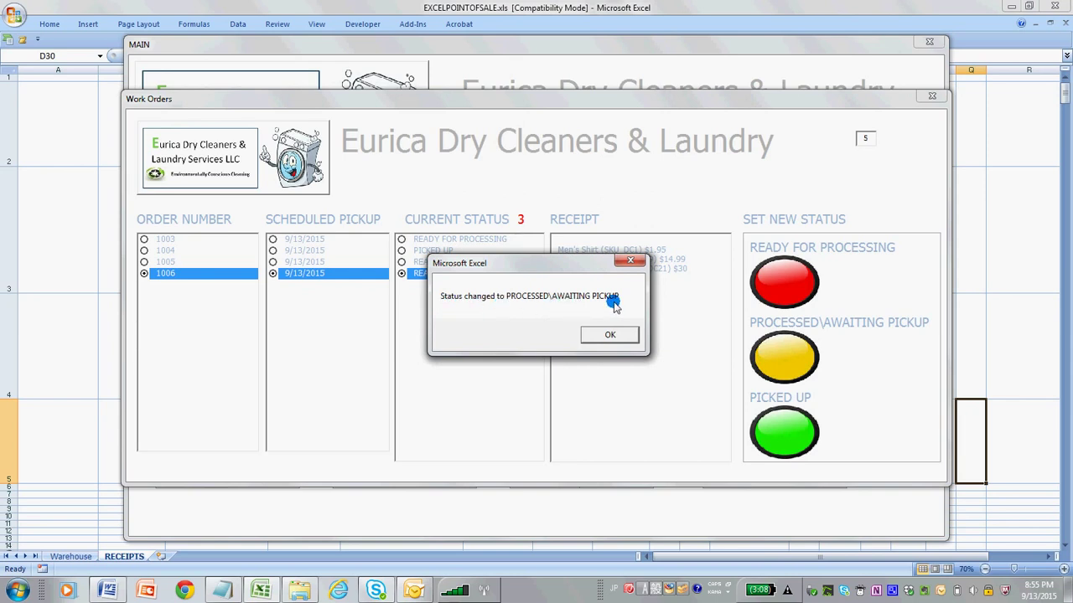
click(614, 335)
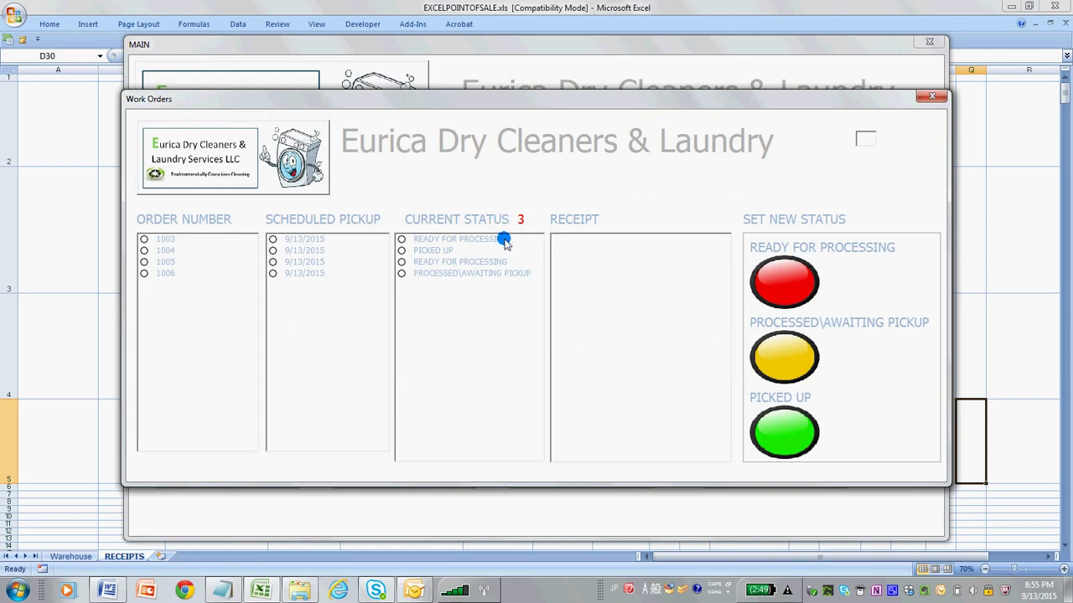
Step: Mark order 1006 as PICKED UP with the green light and close the work orders form
click(147, 275)
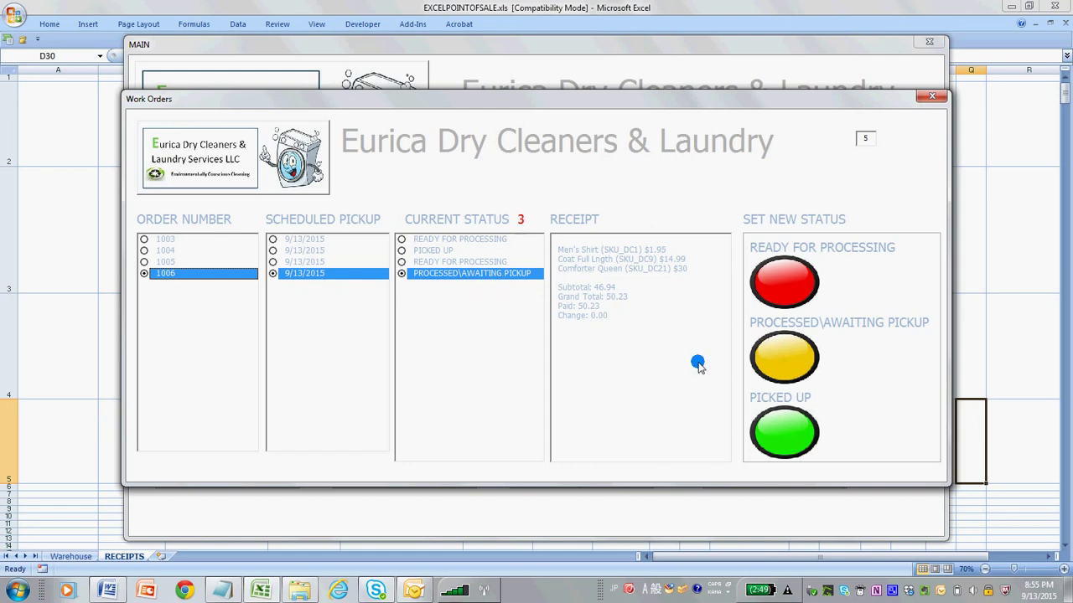
click(774, 426)
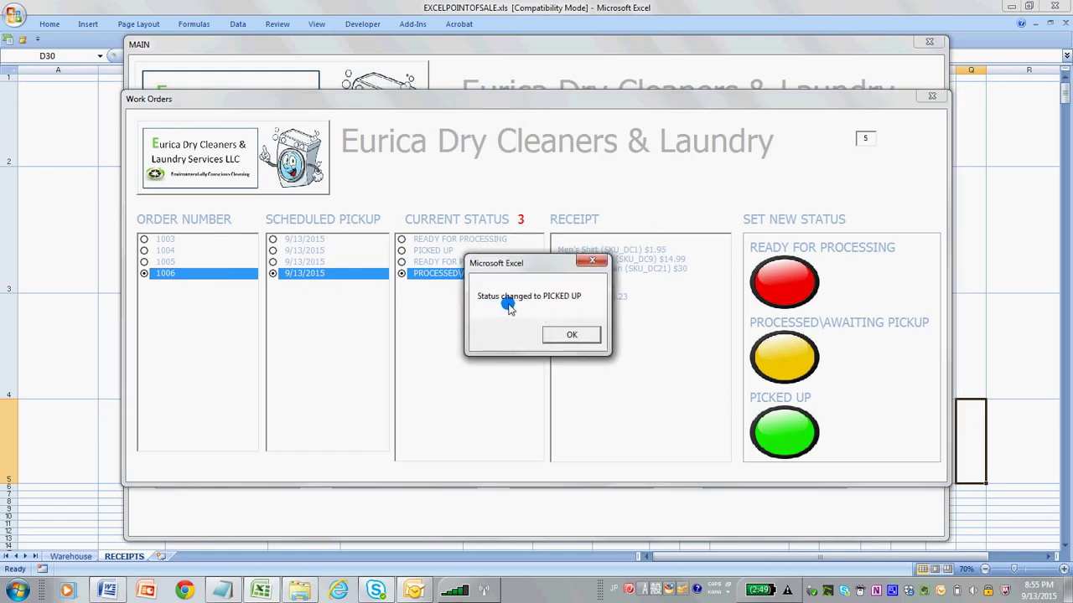
click(575, 335)
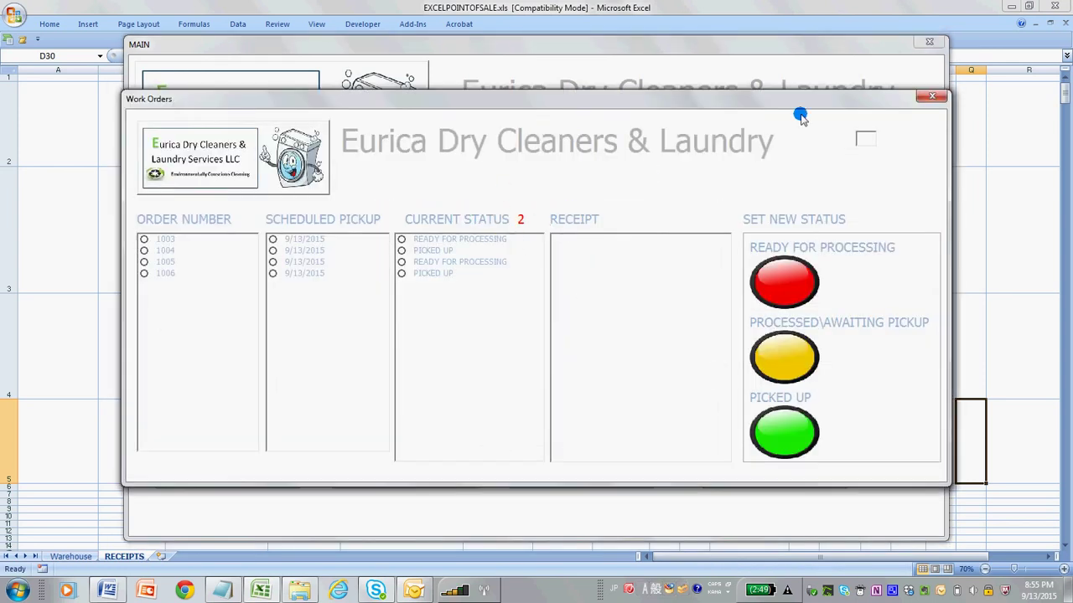
click(930, 97)
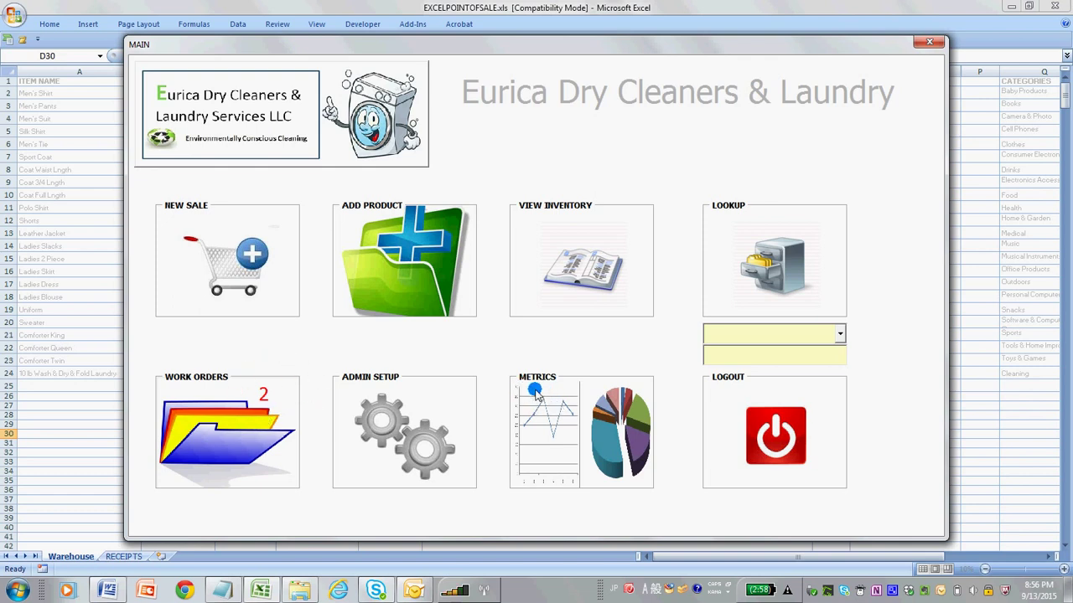
click(578, 426)
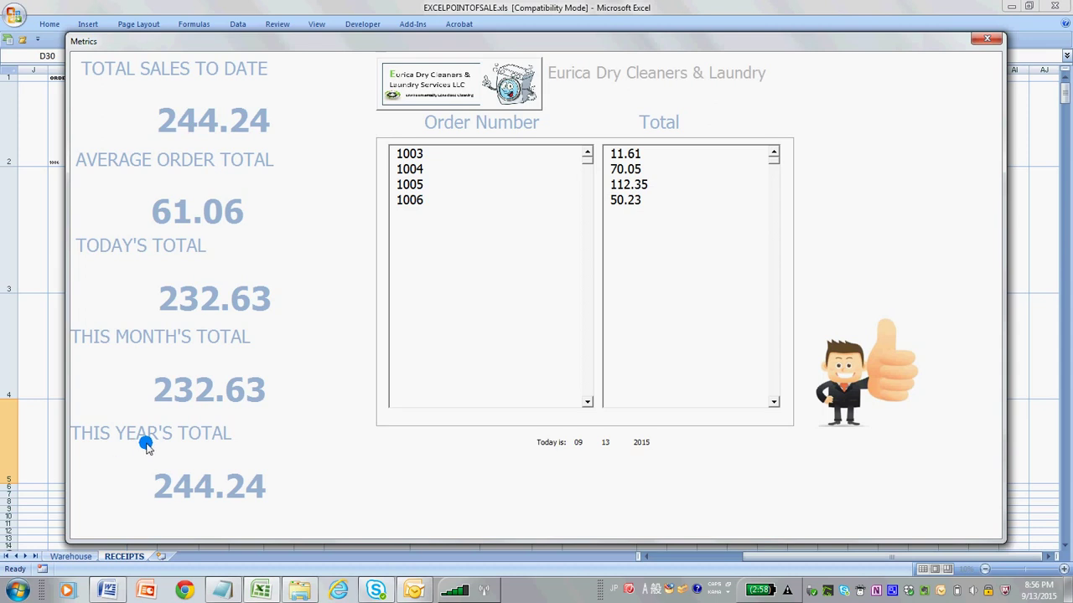
click(415, 169)
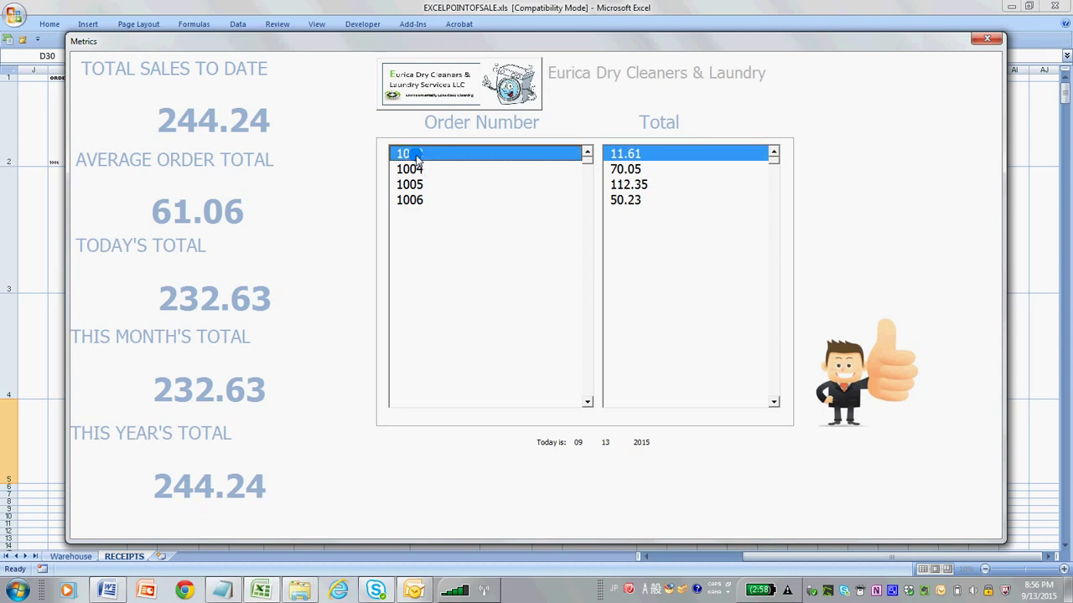
click(411, 184)
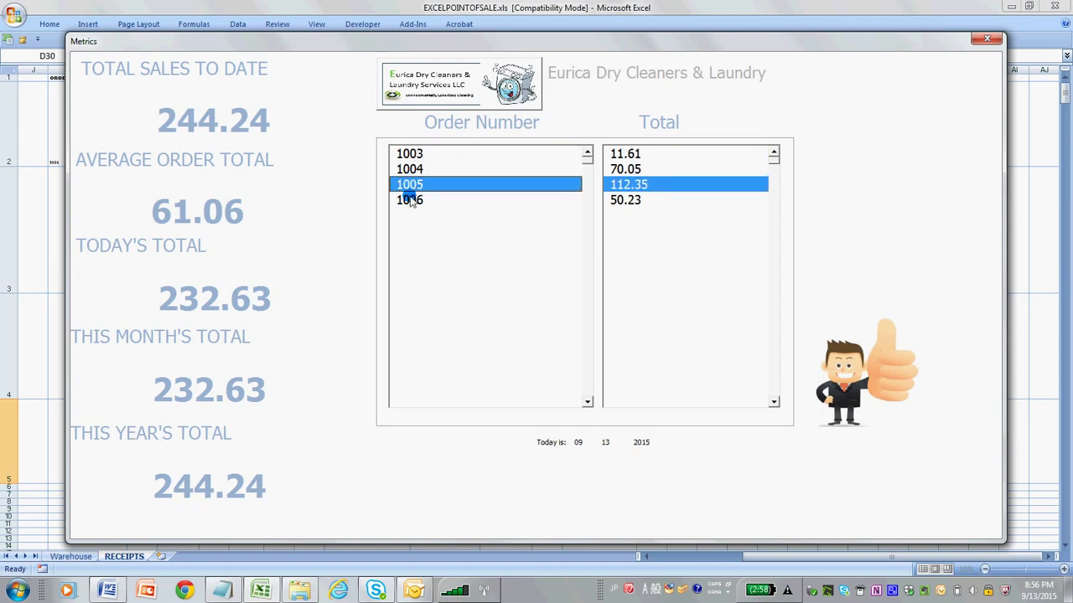
click(411, 202)
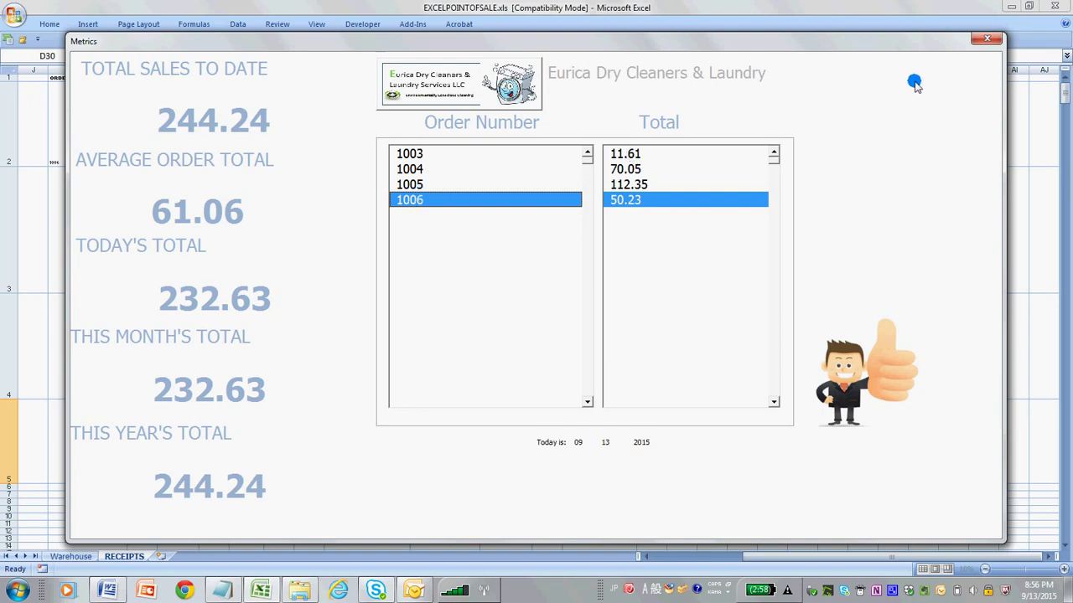
click(986, 39)
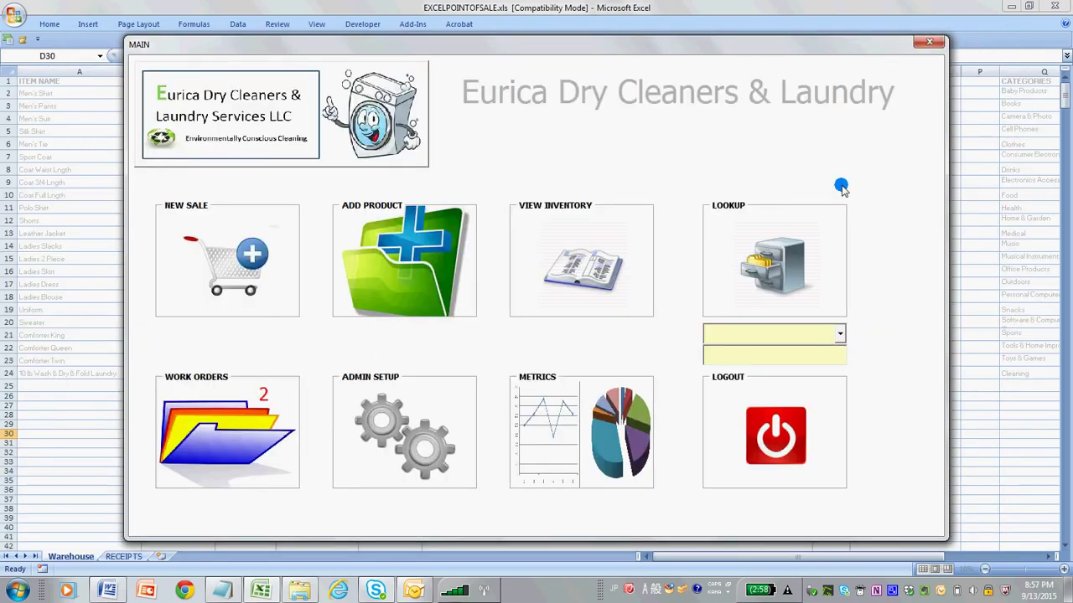